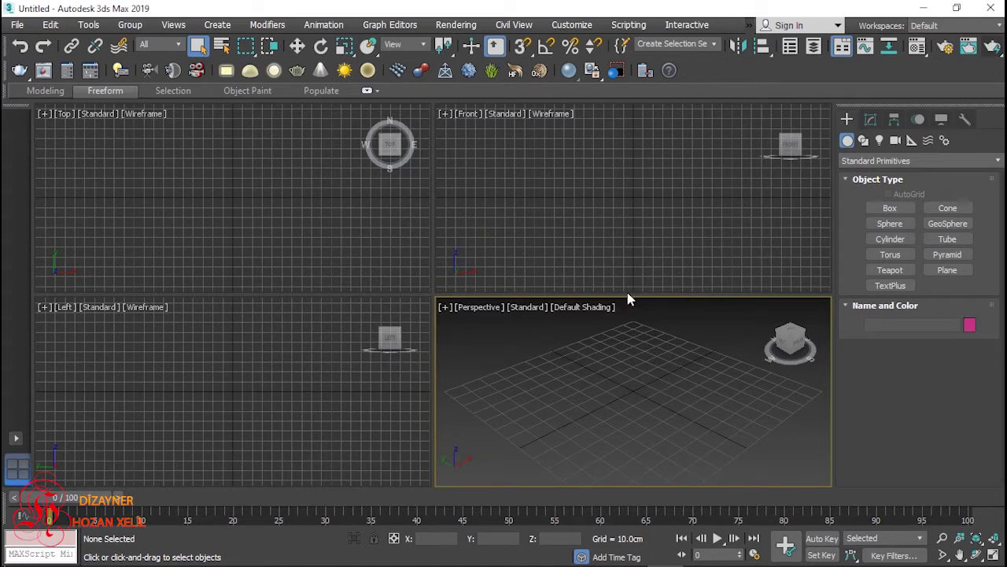
# - Pick Super Spray from the Particle Systems category and start placing it at the grid centre
pyautogui.click(872, 164)
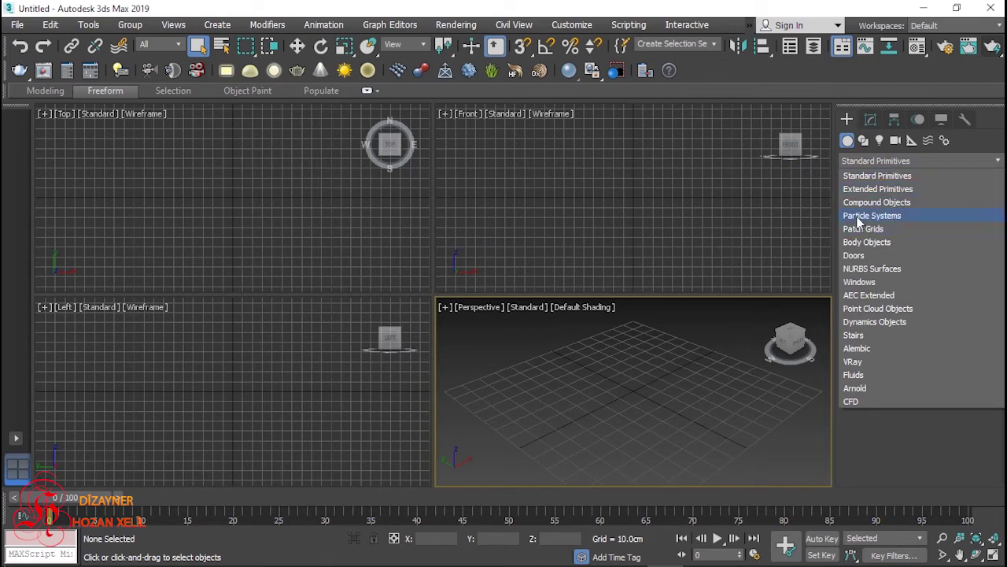
pyautogui.click(913, 217)
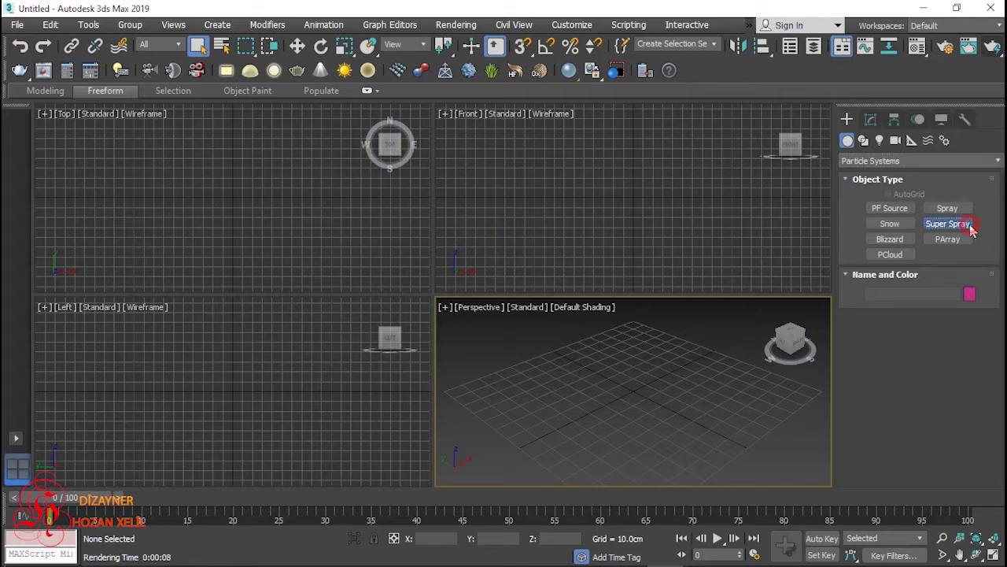
pyautogui.click(968, 224)
pyautogui.moveTo(627, 404); pyautogui.dragTo(663, 387)
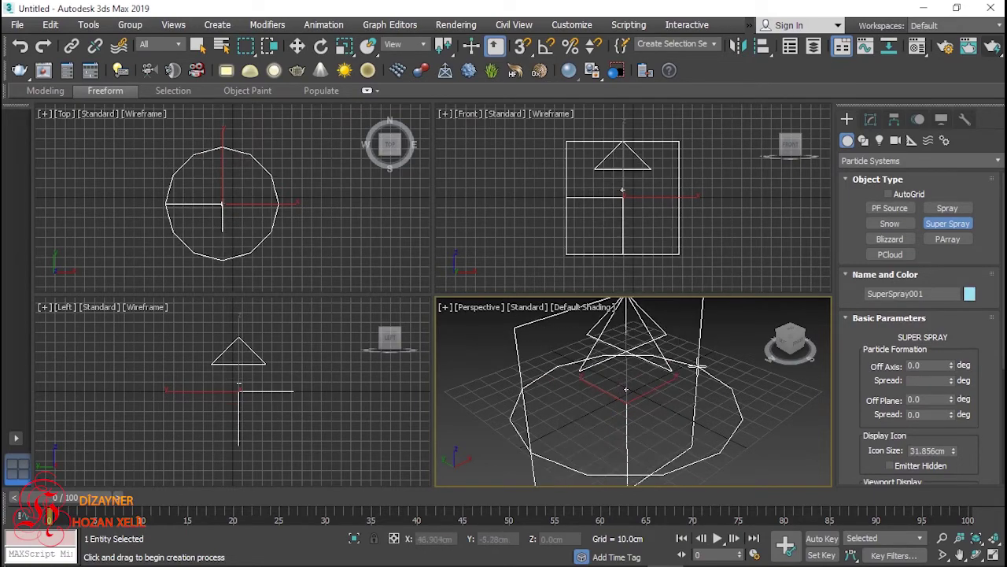
# - Shrink SuperSpray001's icon to 18.417cm and scrub to frame 15 to see particles rising
pyautogui.moveTo(664, 388); pyautogui.dragTo(662, 399)
pyautogui.scroll(5, 630, 397)
pyautogui.scroll(-5, 629, 397)
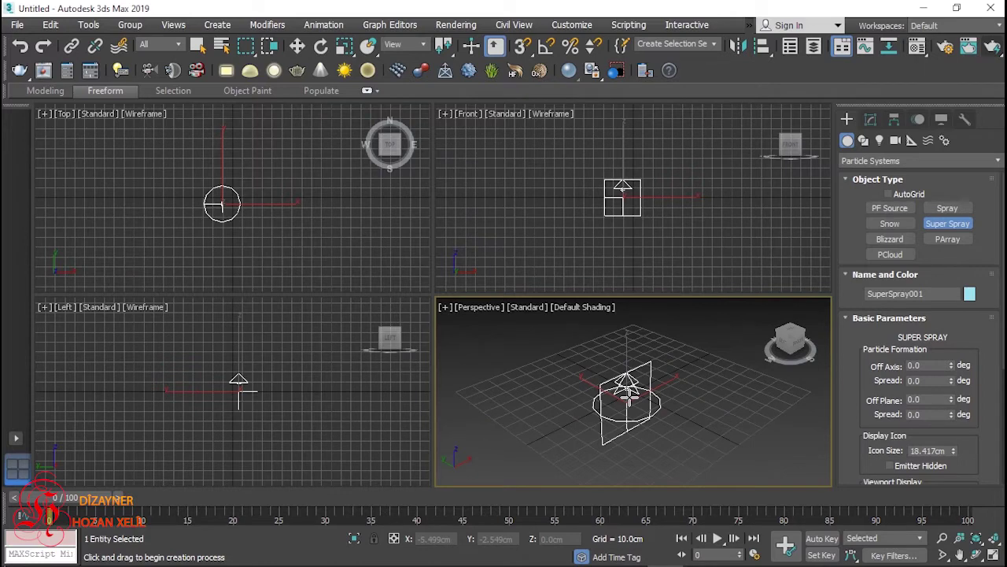
pyautogui.moveTo(44, 497)
pyautogui.mouseDown()
pyautogui.moveTo(419, 513)
pyautogui.moveTo(70, 506)
pyautogui.moveTo(445, 497)
pyautogui.moveTo(145, 499)
pyautogui.moveTo(244, 499)
pyautogui.mouseUp()
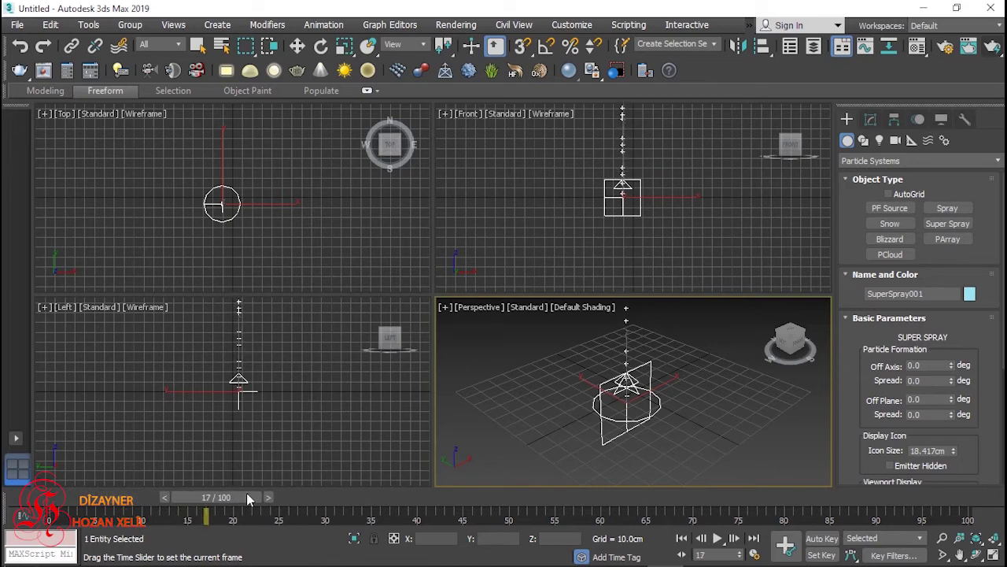
pyautogui.moveTo(244, 499)
pyautogui.mouseDown()
pyautogui.moveTo(132, 496)
pyautogui.moveTo(181, 491)
pyautogui.mouseUp()
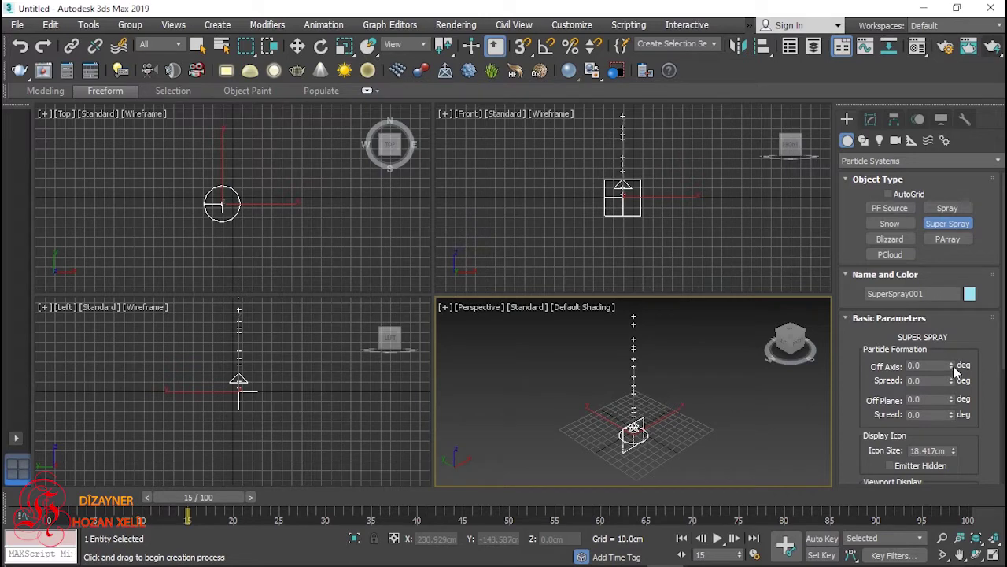
# - Tilt the particle stream diagonally by setting Off Axis to -41 degrees
pyautogui.moveTo(954, 368)
pyautogui.mouseDown()
pyautogui.moveTo(947, 414)
pyautogui.moveTo(947, 396)
pyautogui.mouseUp()
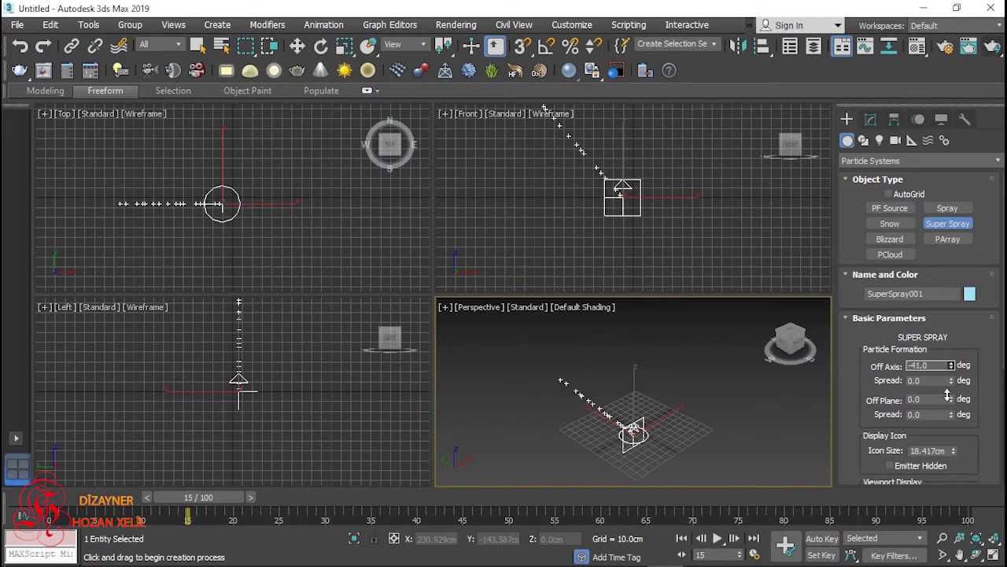
# - Widen the Off Axis spread to 60 degrees while trying different tilts
pyautogui.moveTo(948, 396); pyautogui.dragTo(950, 344)
pyautogui.click(952, 378)
pyautogui.moveTo(954, 382); pyautogui.dragTo(944, 333)
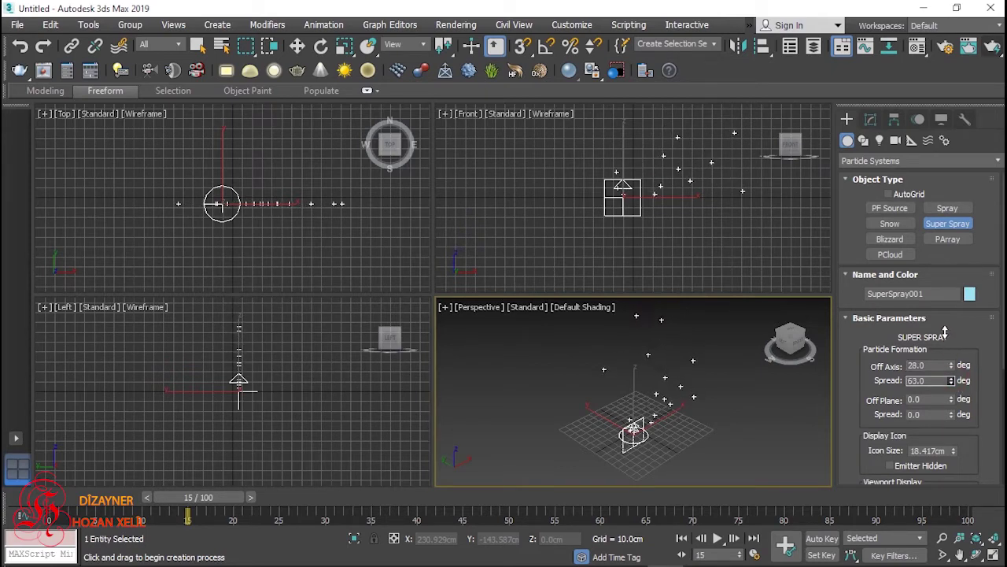
pyautogui.moveTo(951, 365)
pyautogui.mouseDown()
pyautogui.moveTo(958, 387)
pyautogui.moveTo(953, 369)
pyautogui.mouseUp()
# - Reset Off Axis to 0 and angle Off Plane to 36 degrees
pyautogui.doubleClick(937, 364)
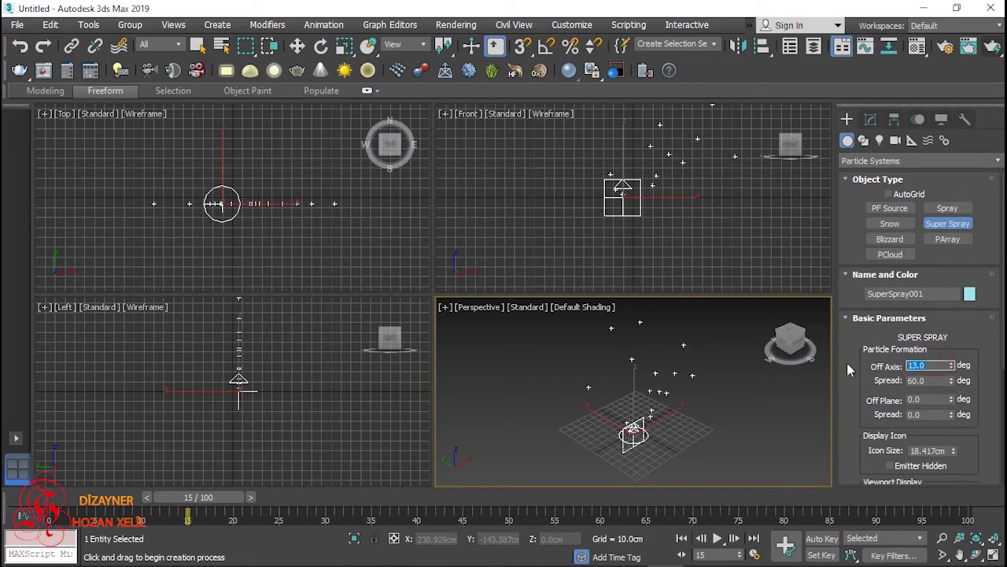
pyautogui.write('0')
pyautogui.press('Return')
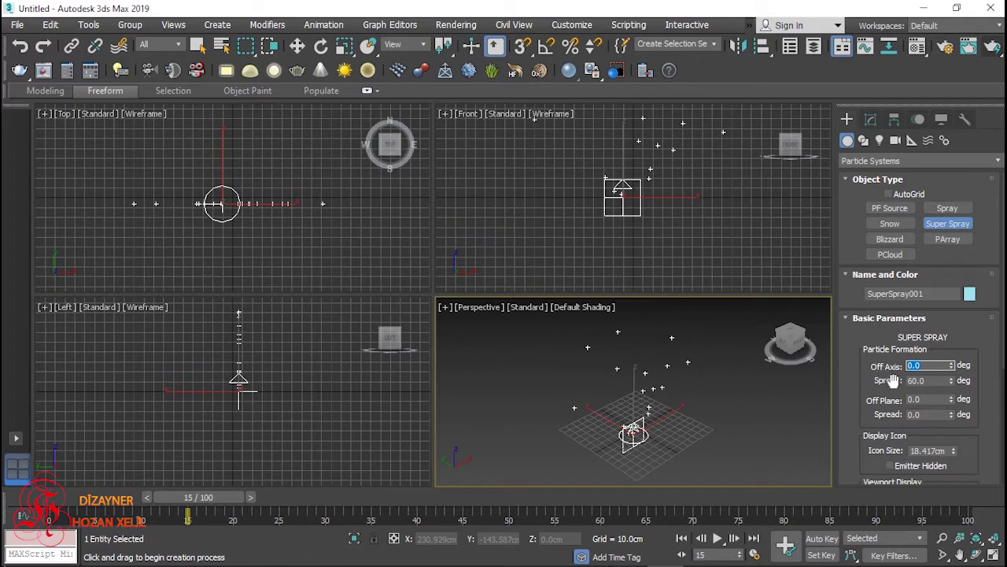
pyautogui.moveTo(952, 401); pyautogui.dragTo(968, 417)
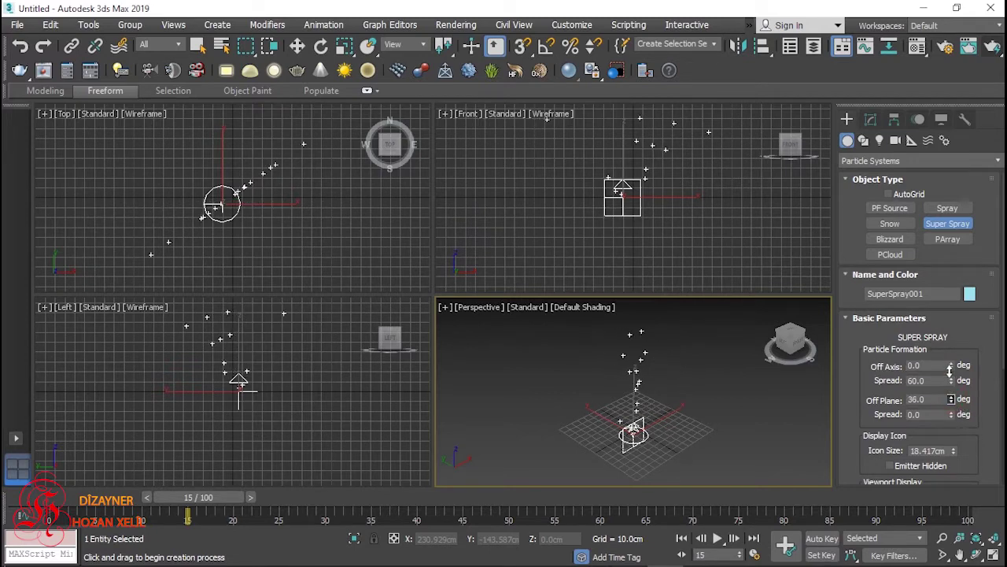
# - Set Off Plane to -2 degrees with a 64-degree spread
pyautogui.moveTo(967, 418)
pyautogui.mouseDown()
pyautogui.moveTo(971, 437)
pyautogui.moveTo(967, 393)
pyautogui.moveTo(962, 415)
pyautogui.moveTo(940, 356)
pyautogui.mouseUp()
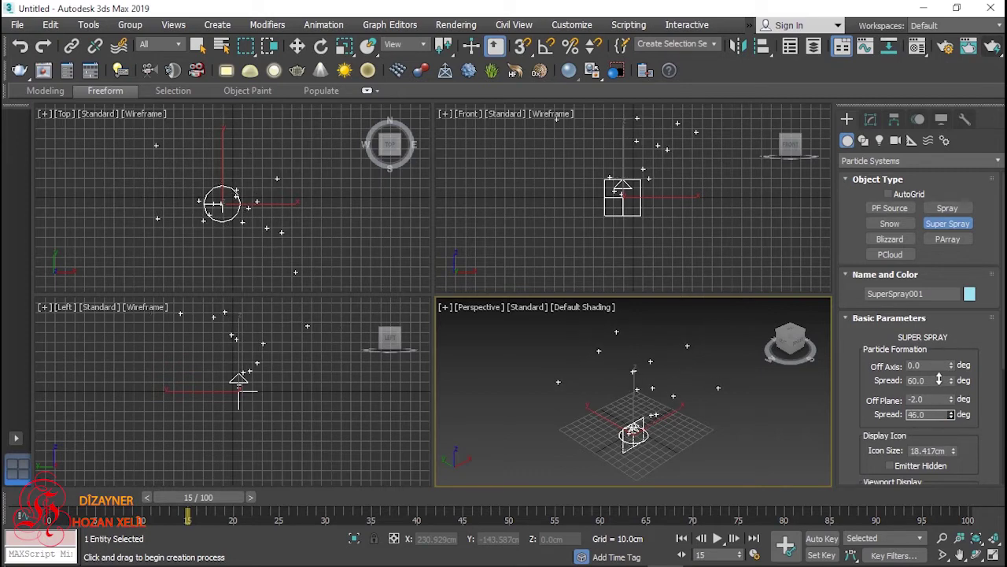
pyautogui.moveTo(934, 358); pyautogui.dragTo(947, 367)
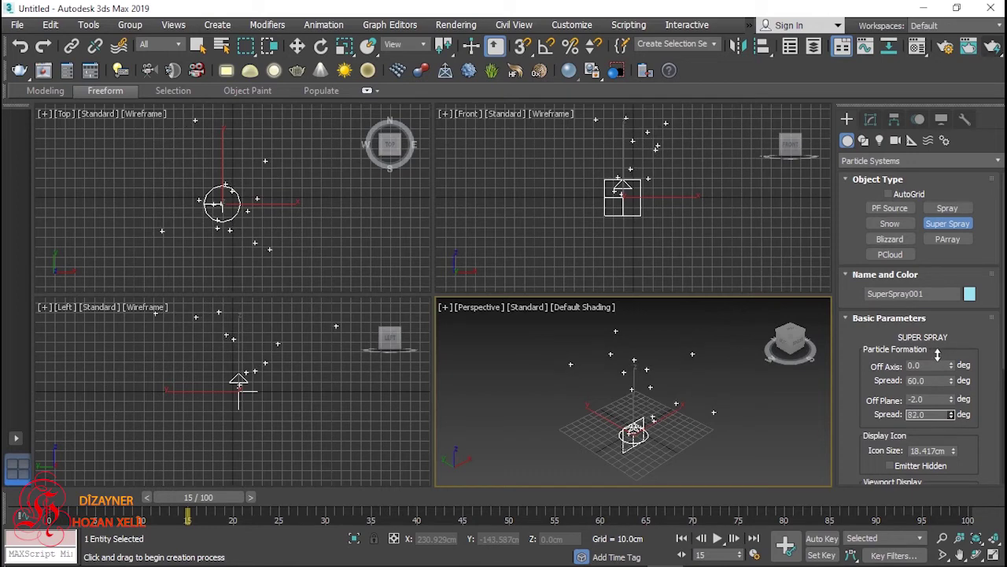
pyautogui.moveTo(961, 421)
pyautogui.mouseDown()
pyautogui.moveTo(966, 314)
pyautogui.moveTo(958, 334)
pyautogui.mouseUp()
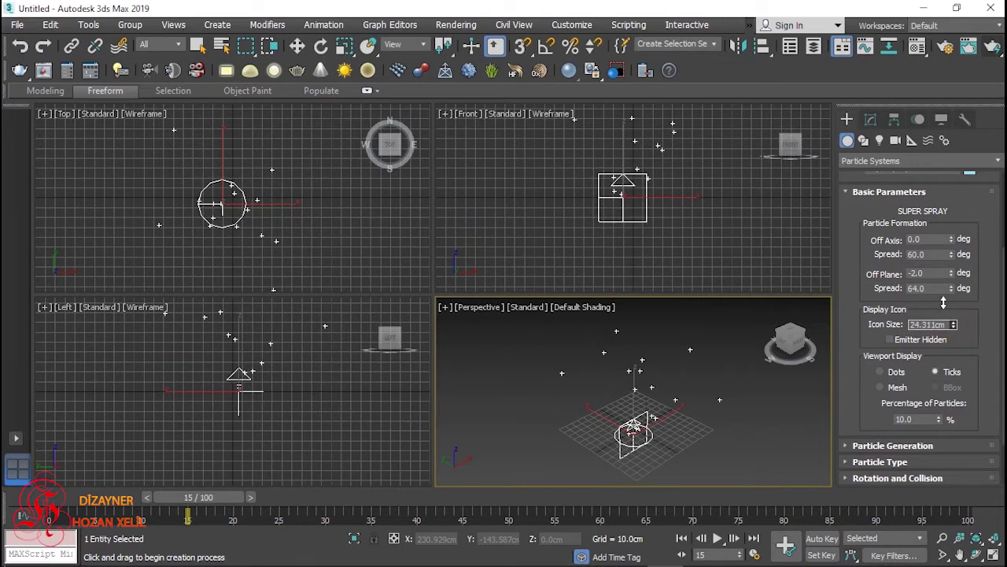
# - Expand Particle Generation to show its Speed 10.0cm and Life 30 settings
pyautogui.moveTo(955, 346); pyautogui.dragTo(952, 228)
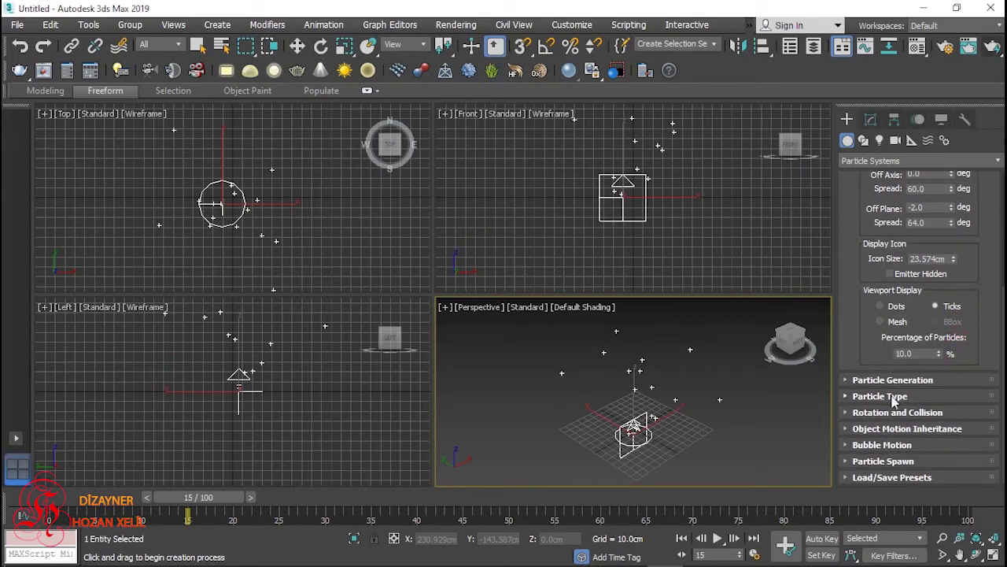
pyautogui.click(850, 380)
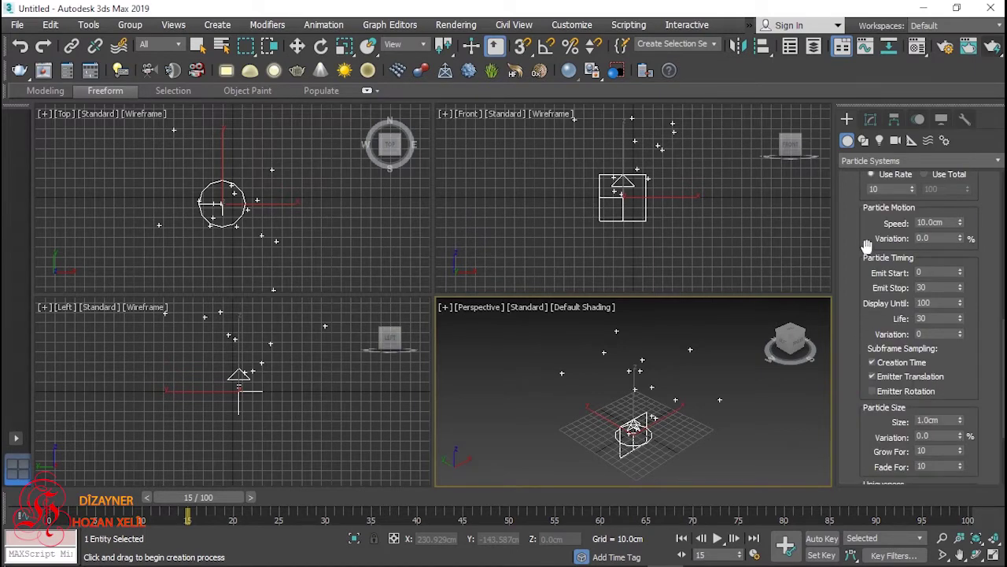
pyautogui.moveTo(863, 234); pyautogui.dragTo(858, 353)
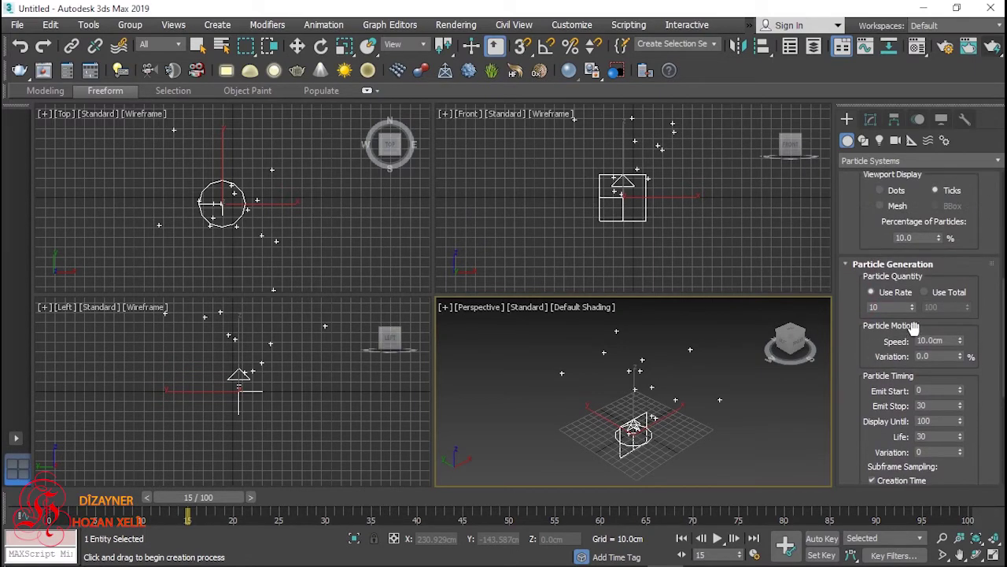
pyautogui.moveTo(878, 357); pyautogui.dragTo(882, 330)
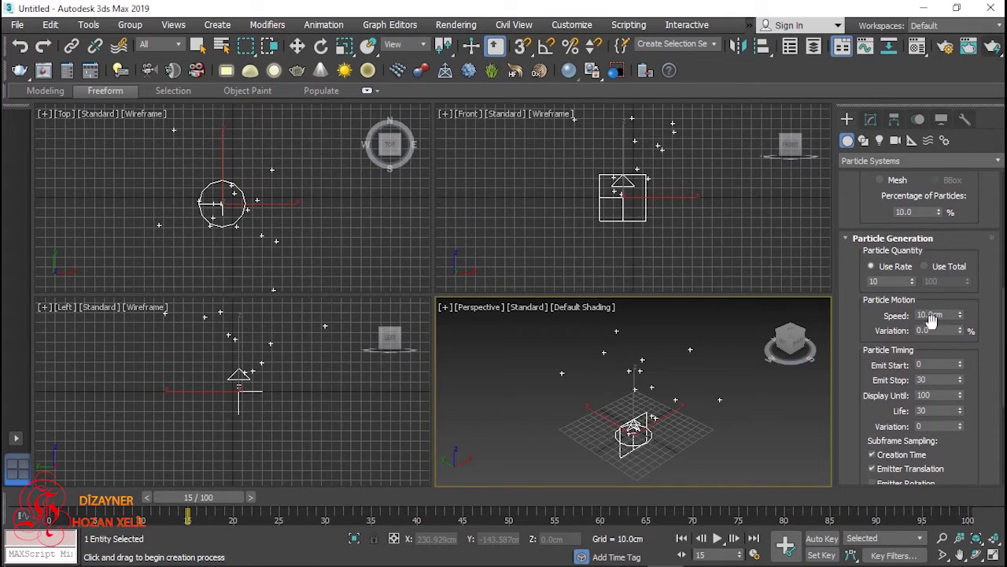
# - Raise the particle Speed to 13.338cm
pyautogui.moveTo(958, 315); pyautogui.dragTo(954, 298)
pyautogui.scroll(-5, 653, 386)
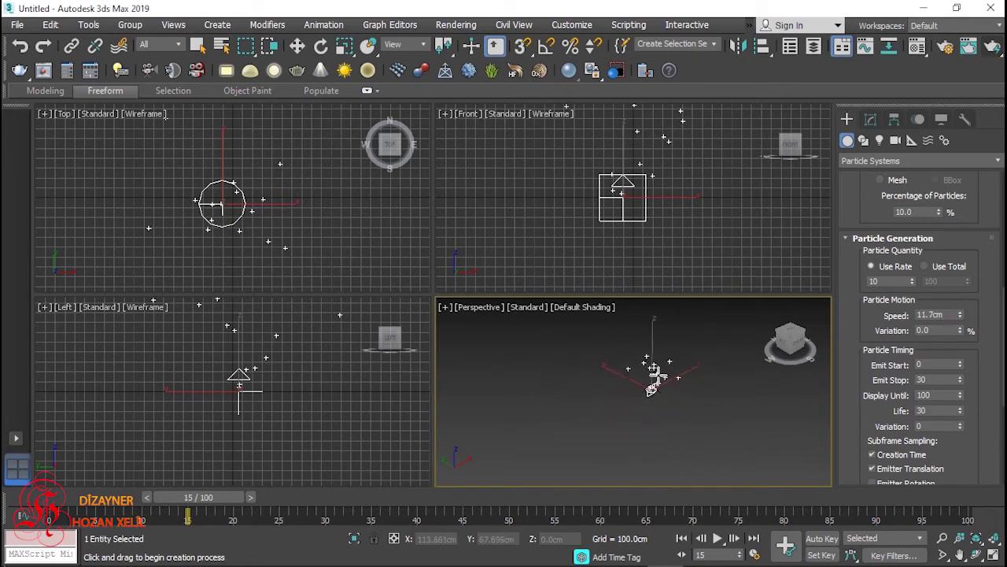
pyautogui.scroll(3, 653, 387)
pyautogui.scroll(2, 664, 403)
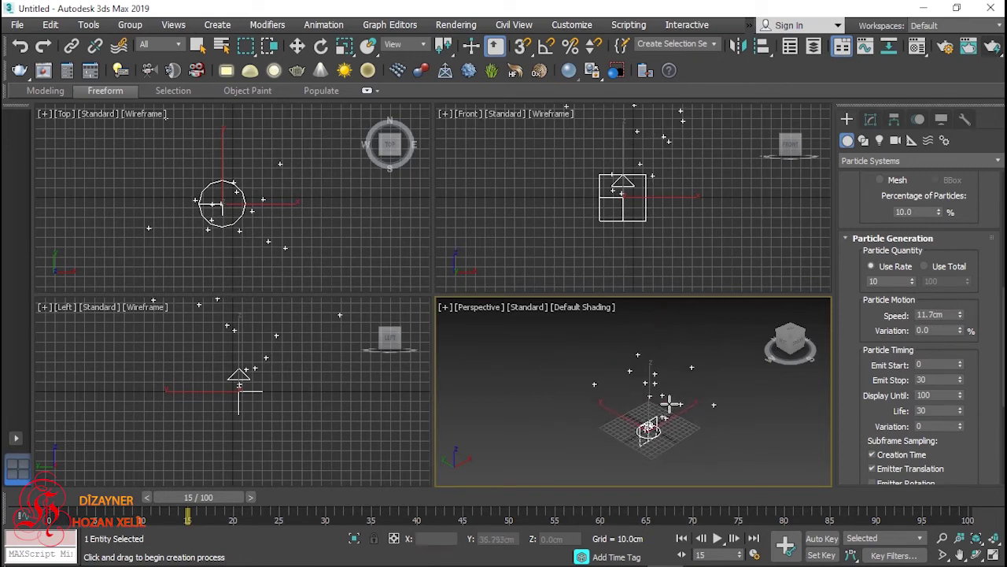
pyautogui.moveTo(960, 316)
pyautogui.mouseDown()
pyautogui.moveTo(928, 239)
pyautogui.moveTo(933, 315)
pyautogui.mouseUp()
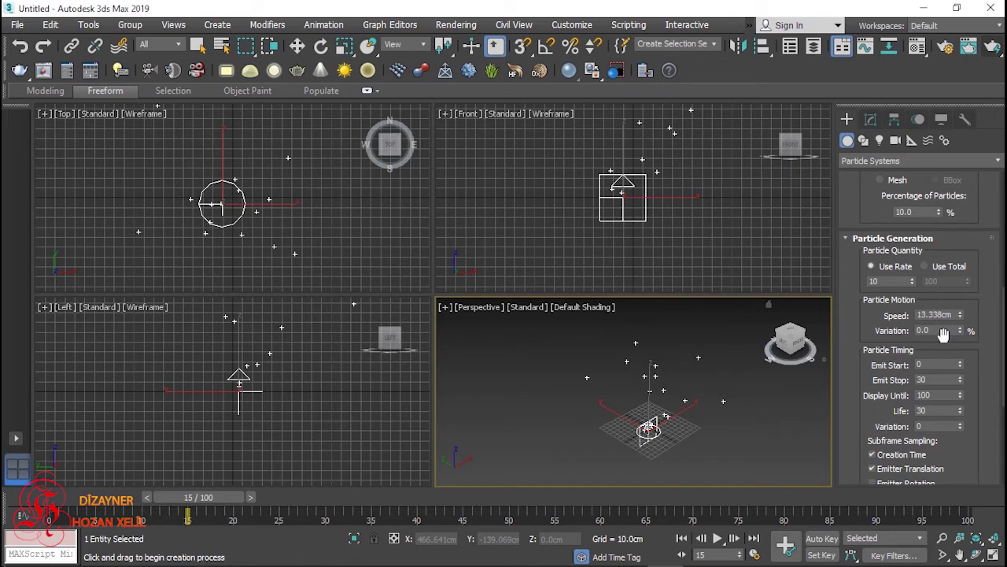
# - Give the speed 57.78% variation and push the emission timing later
pyautogui.moveTo(961, 331); pyautogui.dragTo(895, 446)
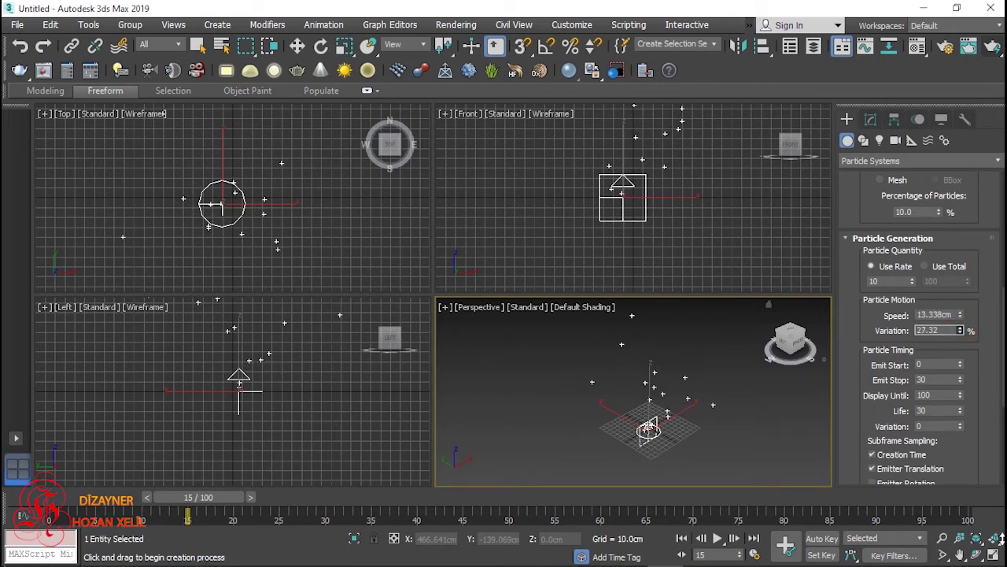
pyautogui.moveTo(895, 446)
pyautogui.mouseDown()
pyautogui.moveTo(1000, 10)
pyautogui.moveTo(46, 208)
pyautogui.moveTo(408, 250)
pyautogui.moveTo(558, 369)
pyautogui.moveTo(599, 165)
pyautogui.moveTo(610, 501)
pyautogui.moveTo(650, 535)
pyautogui.mouseUp()
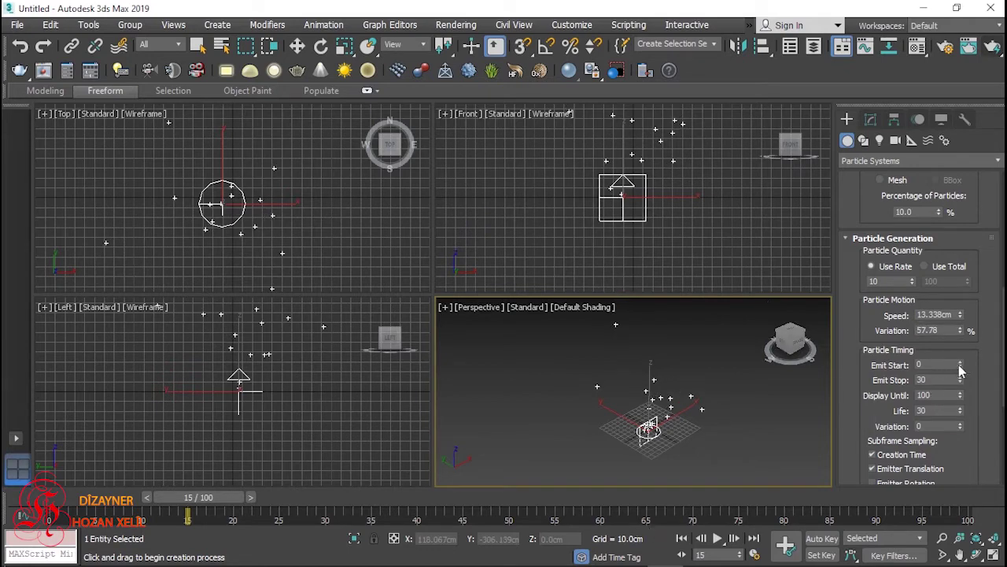
pyautogui.moveTo(960, 370)
pyautogui.mouseDown()
pyautogui.moveTo(960, 361)
pyautogui.moveTo(960, 398)
pyautogui.mouseUp()
# - Set Emit Start to frame 0
pyautogui.press('Home')
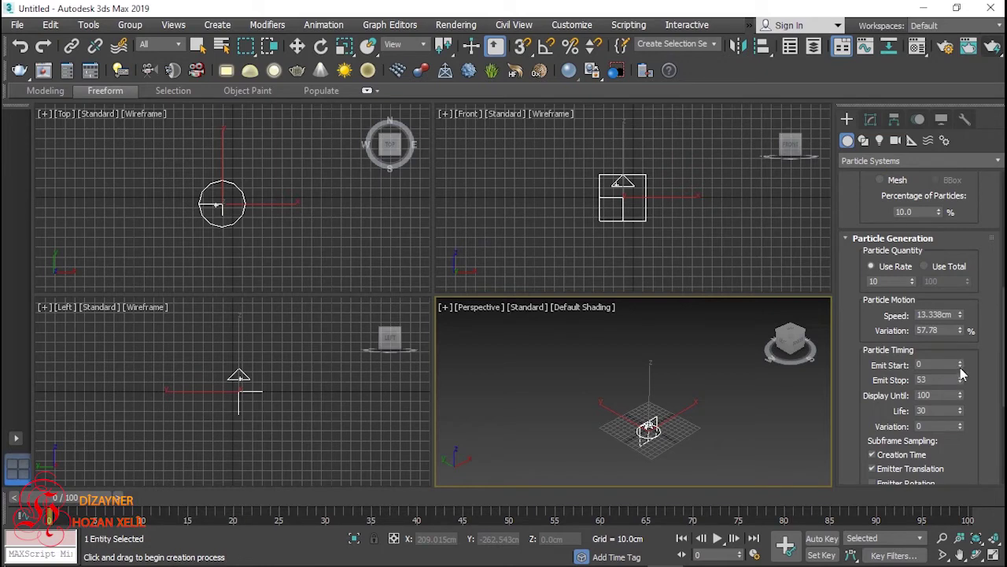
pyautogui.moveTo(961, 348); pyautogui.dragTo(961, 326)
pyautogui.moveTo(66, 506)
pyautogui.mouseDown()
pyautogui.moveTo(546, 504)
pyautogui.moveTo(629, 482)
pyautogui.moveTo(24, 482)
pyautogui.mouseUp()
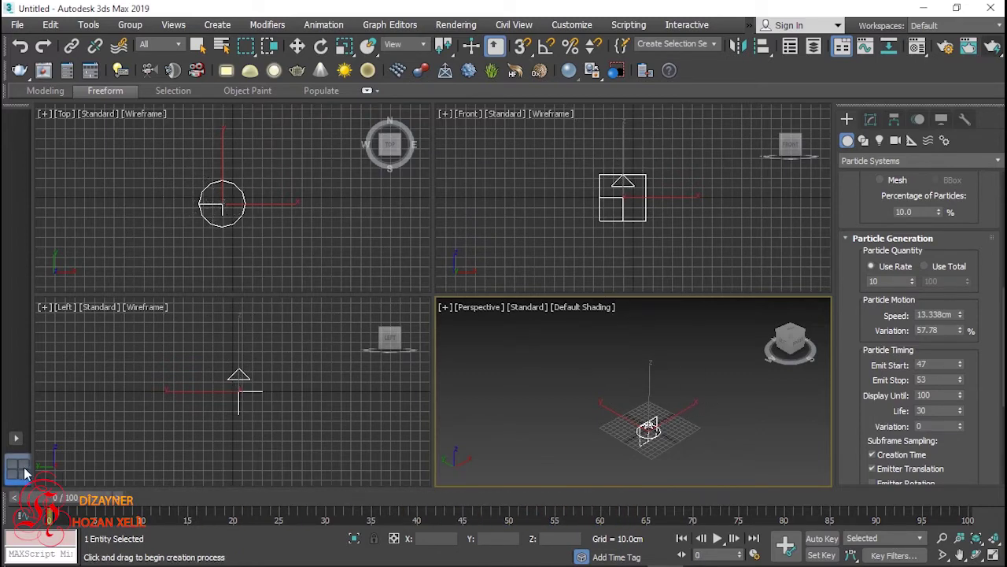
pyautogui.write('6')
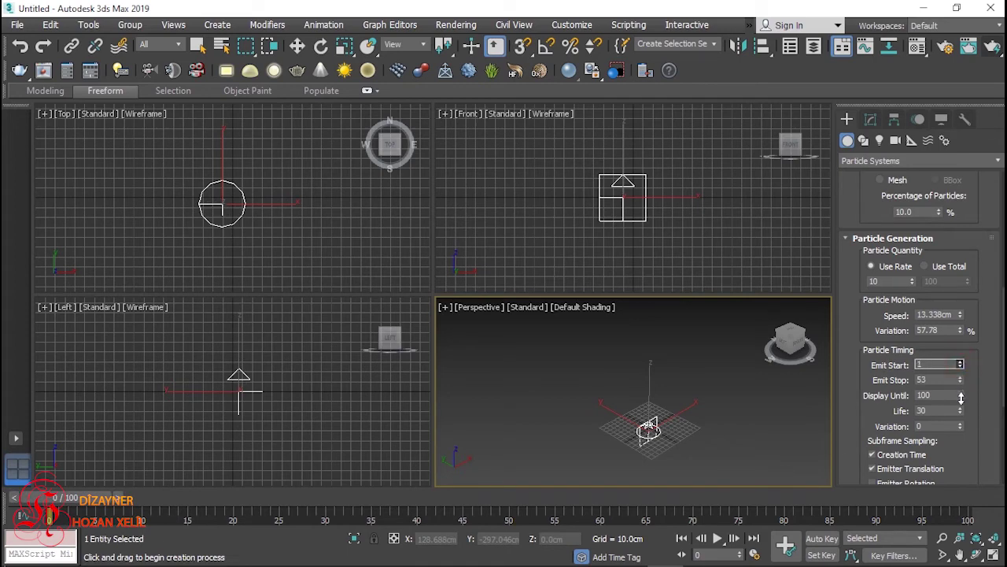
pyautogui.press('Return')
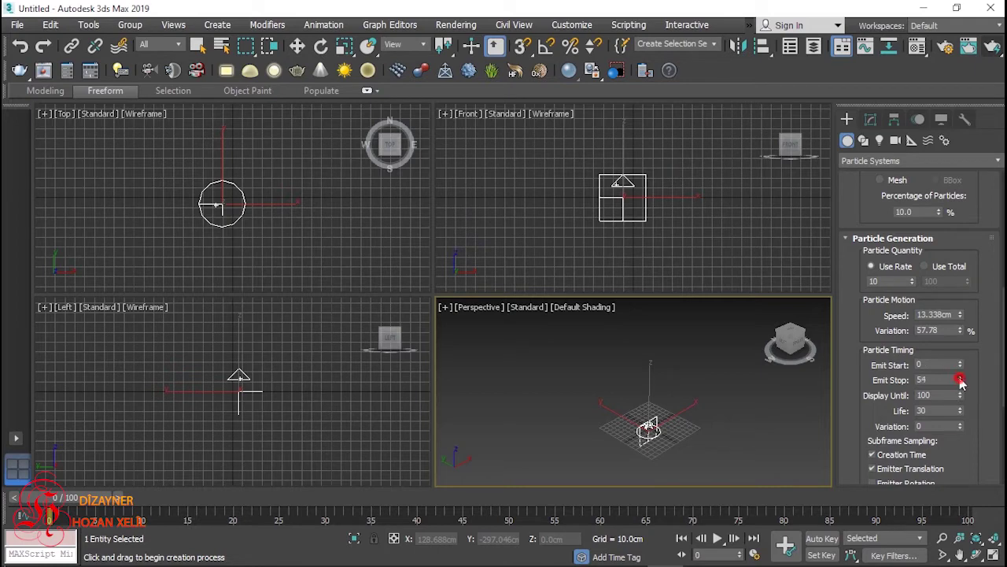
# - Set Emit Stop to frame 70 and scrub the timeline to preview emission
pyautogui.click(960, 380)
pyautogui.moveTo(961, 382)
pyautogui.mouseDown()
pyautogui.moveTo(959, 351)
pyautogui.moveTo(960, 377)
pyautogui.mouseUp()
pyautogui.press('Return')
pyautogui.moveTo(115, 504)
pyautogui.mouseDown()
pyautogui.moveTo(426, 477)
pyautogui.moveTo(767, 472)
pyautogui.mouseUp()
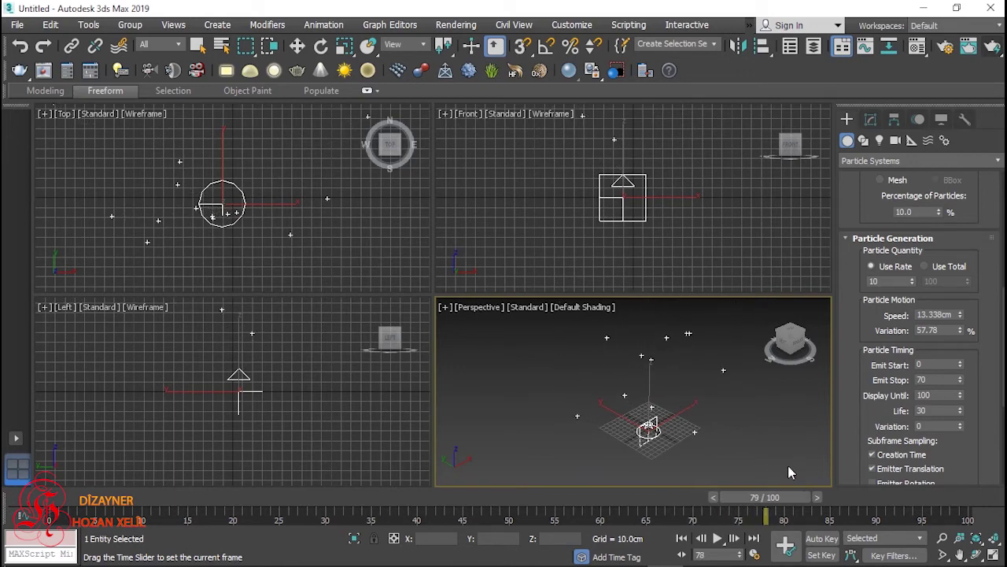
# - Pan the Front view onto the spray and scrub frames 0–100 to watch particles emit
pyautogui.moveTo(637, 200); pyautogui.dragTo(622, 254, button='middle')
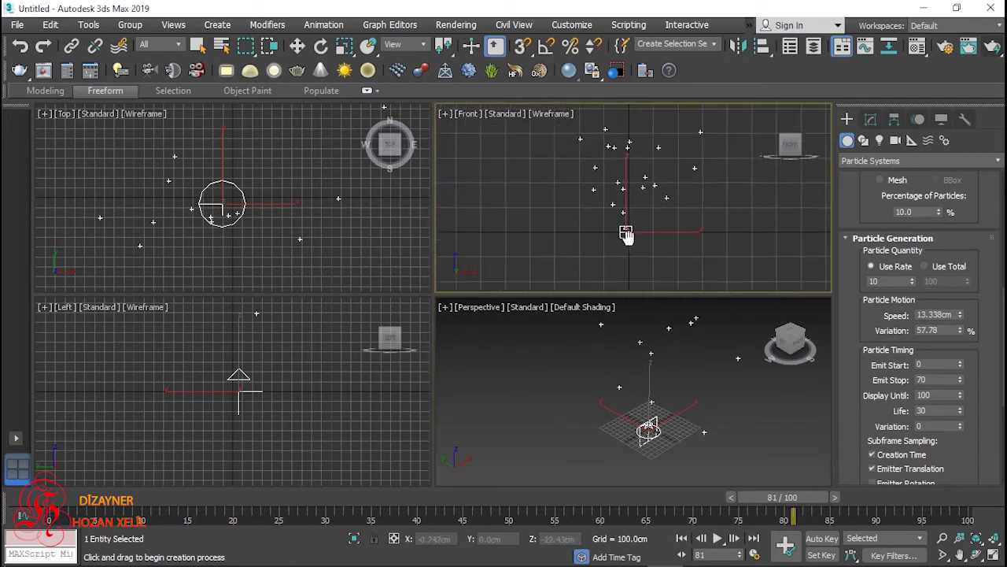
pyautogui.moveTo(793, 508)
pyautogui.mouseDown()
pyautogui.moveTo(1001, 508)
pyautogui.moveTo(650, 512)
pyautogui.moveTo(968, 513)
pyautogui.mouseUp()
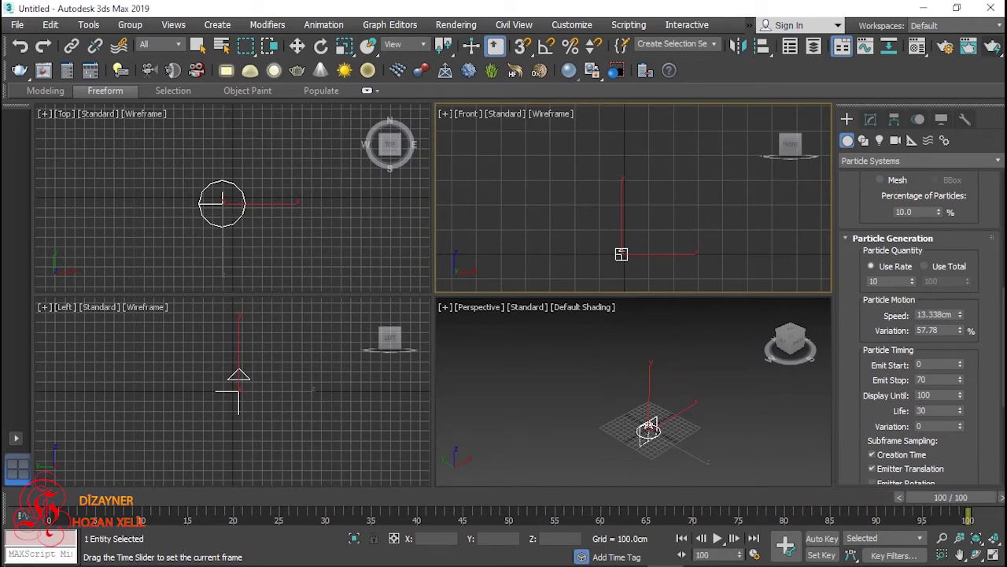
pyautogui.moveTo(995, 500); pyautogui.dragTo(464, 520)
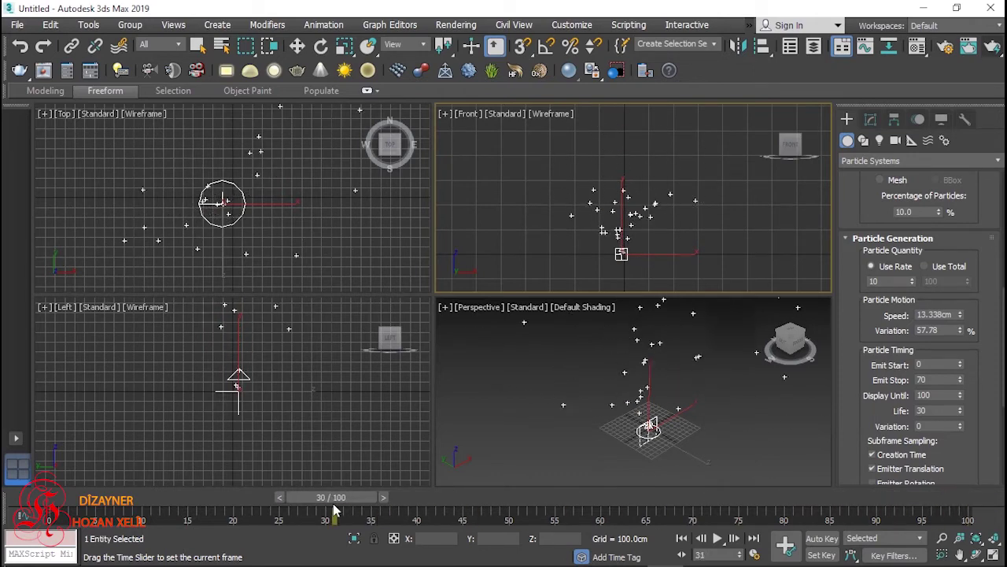
pyautogui.moveTo(463, 519)
pyautogui.mouseDown()
pyautogui.moveTo(49, 511)
pyautogui.moveTo(331, 498)
pyautogui.mouseUp()
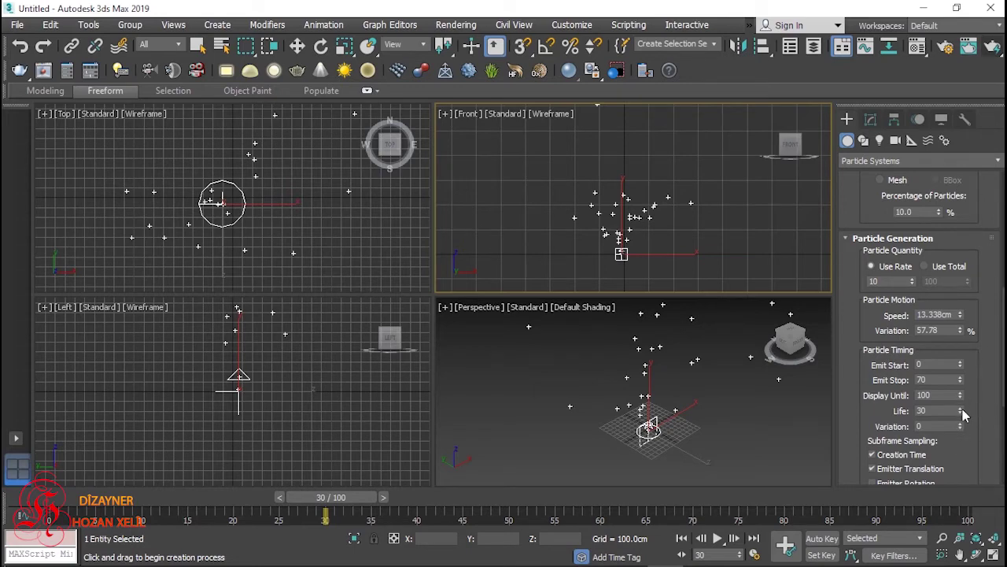
# - Raise particle Life to 108 frames, testing Life Variation before returning it to 0
pyautogui.moveTo(960, 411)
pyautogui.mouseDown()
pyautogui.moveTo(961, 398)
pyautogui.moveTo(952, 454)
pyautogui.moveTo(953, 379)
pyautogui.mouseUp()
pyautogui.moveTo(945, 370); pyautogui.dragTo(944, 348)
pyautogui.moveTo(960, 410); pyautogui.dragTo(957, 331)
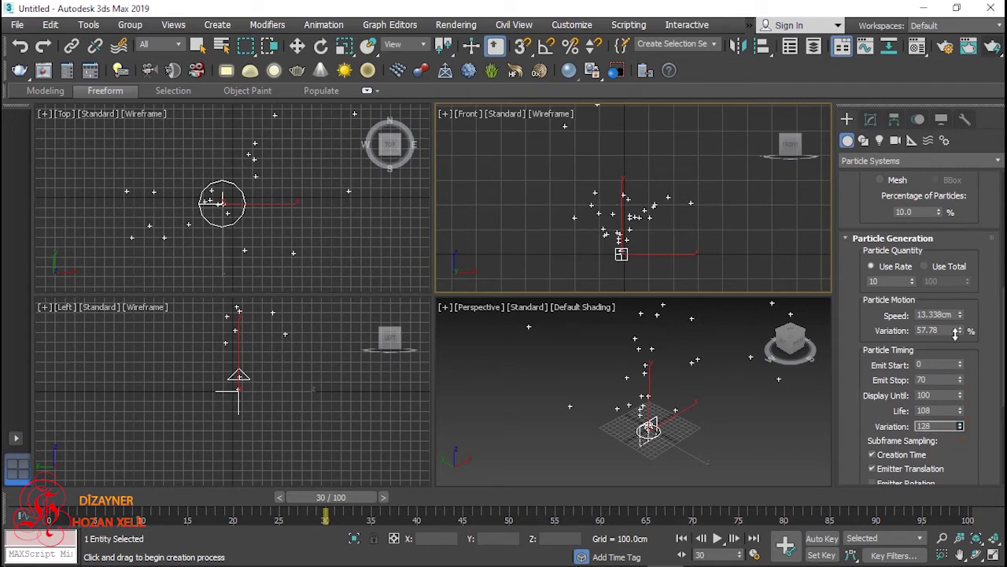
pyautogui.moveTo(941, 150); pyautogui.dragTo(905, 551)
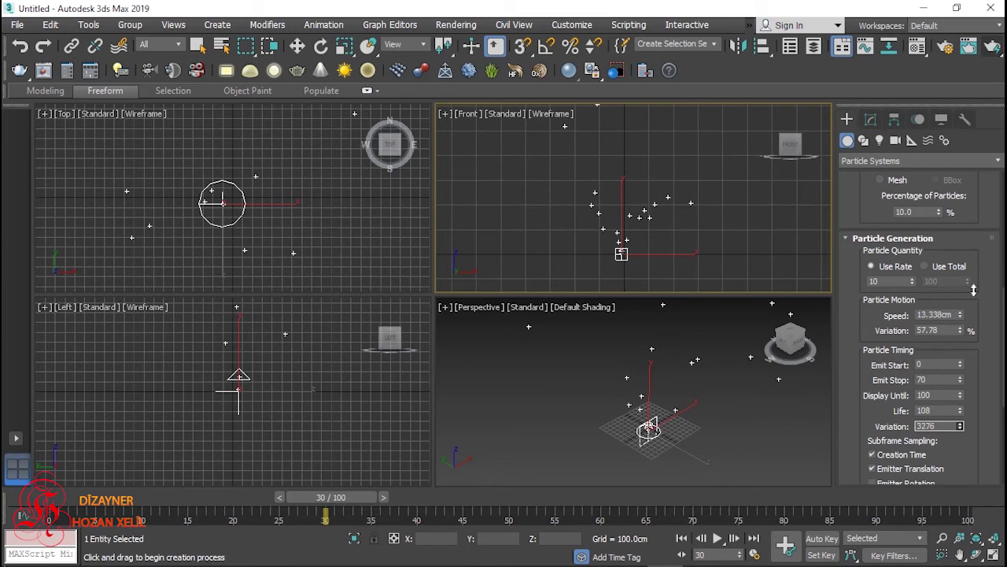
pyautogui.moveTo(956, 292); pyautogui.dragTo(956, 180)
pyautogui.moveTo(960, 429); pyautogui.dragTo(947, 447)
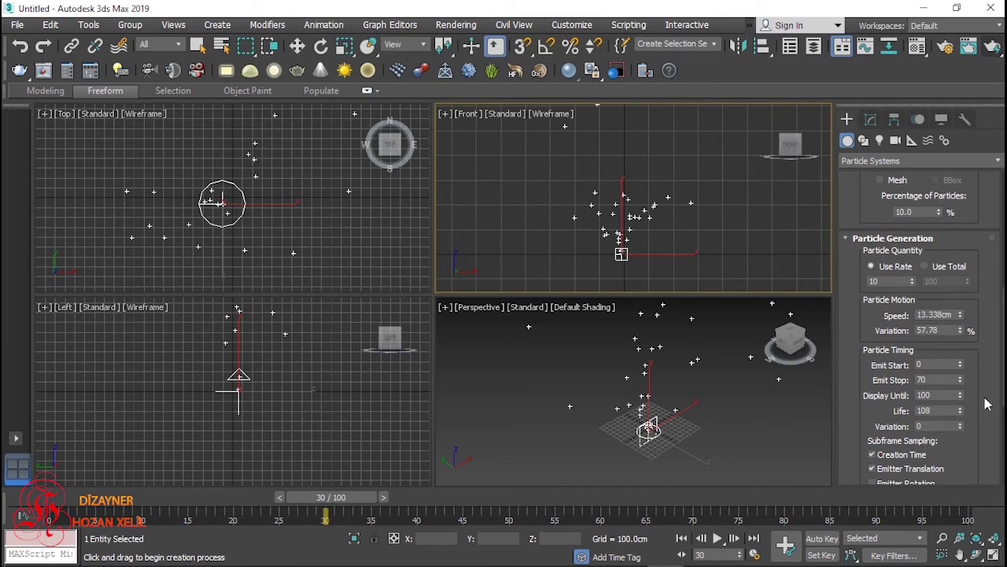
pyautogui.moveTo(972, 383)
pyautogui.mouseDown()
pyautogui.moveTo(970, 229)
pyautogui.moveTo(960, 238)
pyautogui.mouseUp()
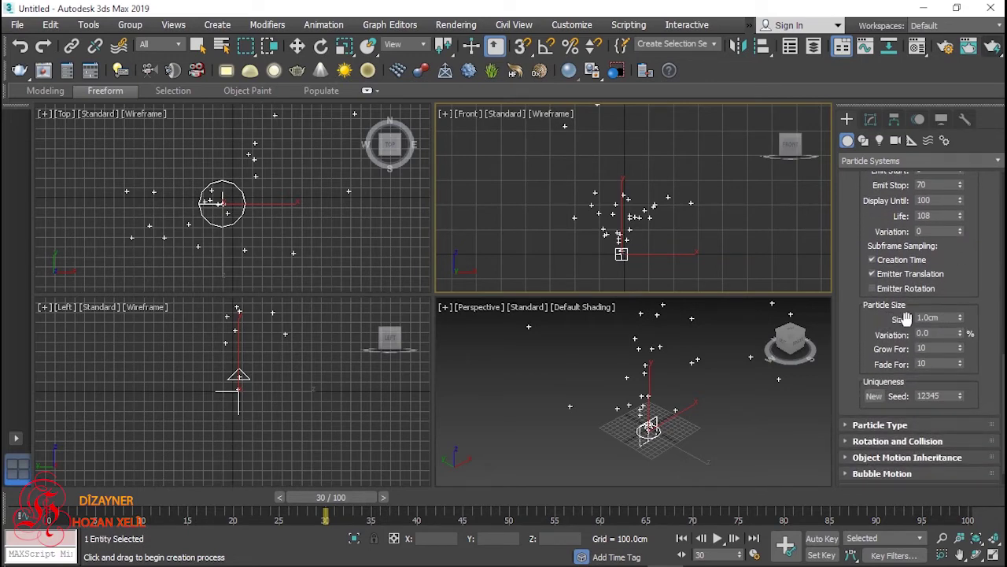
# - Set the Super Spray particle Size to 1.571cm and its size Variation to 0.57%
pyautogui.moveTo(961, 317); pyautogui.dragTo(960, 298)
pyautogui.moveTo(960, 301); pyautogui.dragTo(956, 291)
pyautogui.moveTo(962, 335); pyautogui.dragTo(956, 336)
pyautogui.moveTo(974, 379); pyautogui.dragTo(975, 351)
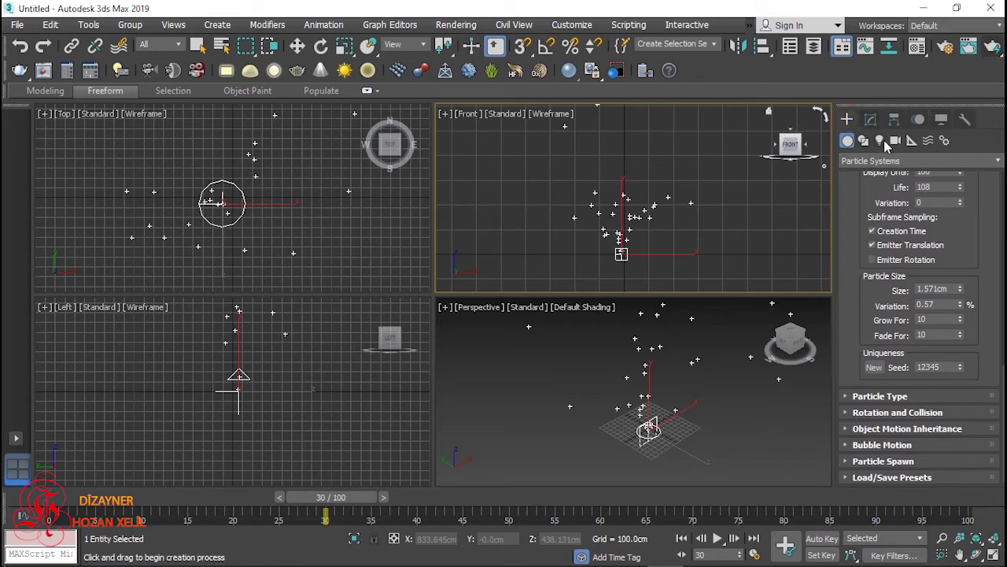
# - Create a Standard Target Direct light in the Front viewport, aimed down at the emitter
pyautogui.click(880, 140)
pyautogui.click(905, 161)
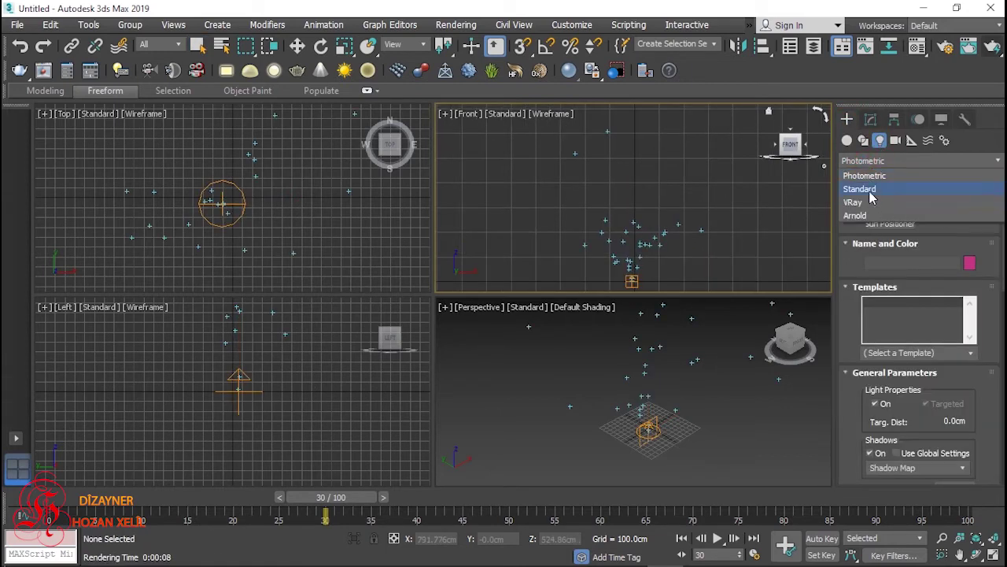
pyautogui.click(869, 192)
pyautogui.click(890, 223)
pyautogui.moveTo(621, 128); pyautogui.dragTo(631, 280)
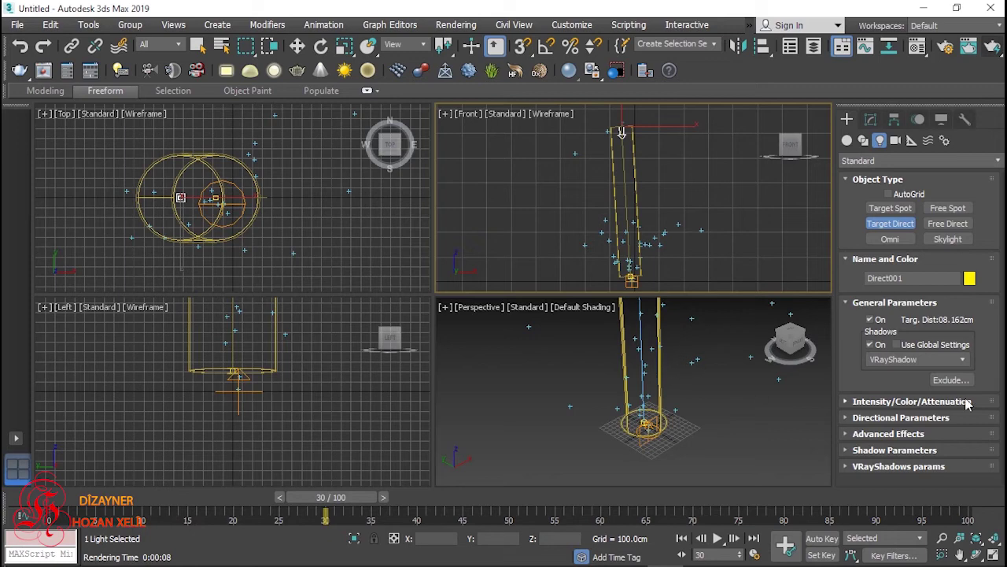
# - Give Direct001 a 238cm hotspot and 240cm falloff, then render the Perspective view in V-Ray
pyautogui.click(855, 418)
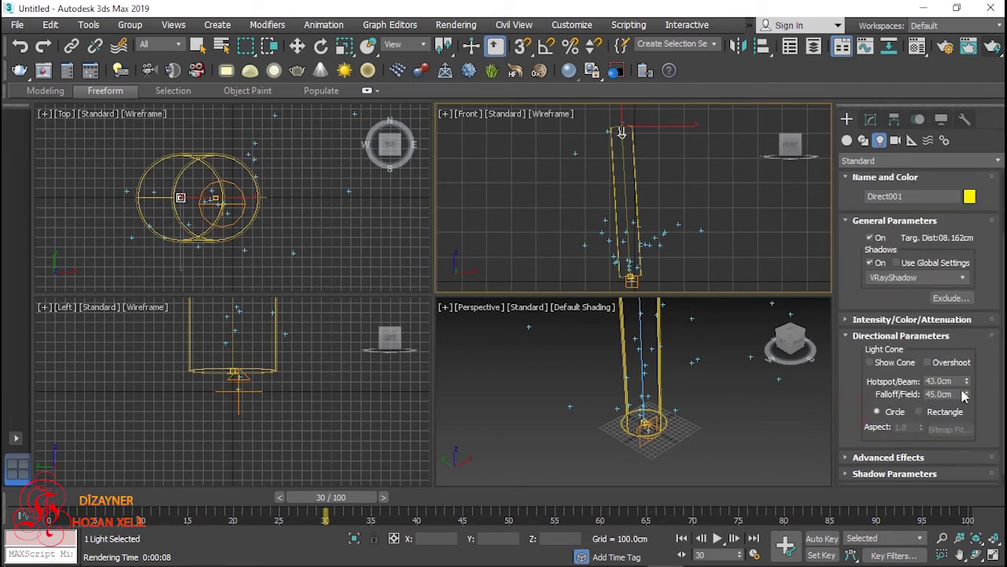
pyautogui.moveTo(966, 384); pyautogui.dragTo(960, 231)
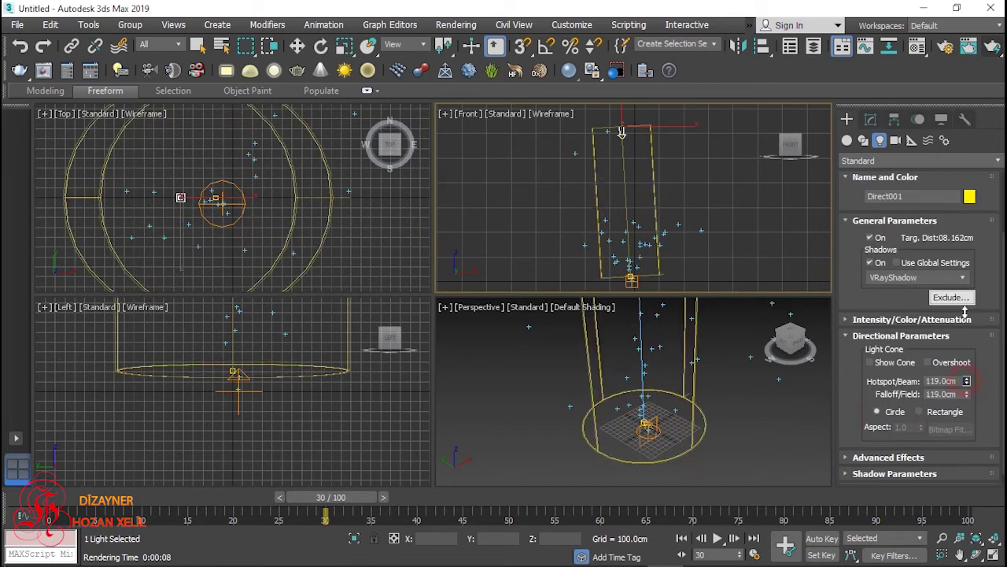
pyautogui.click(648, 370)
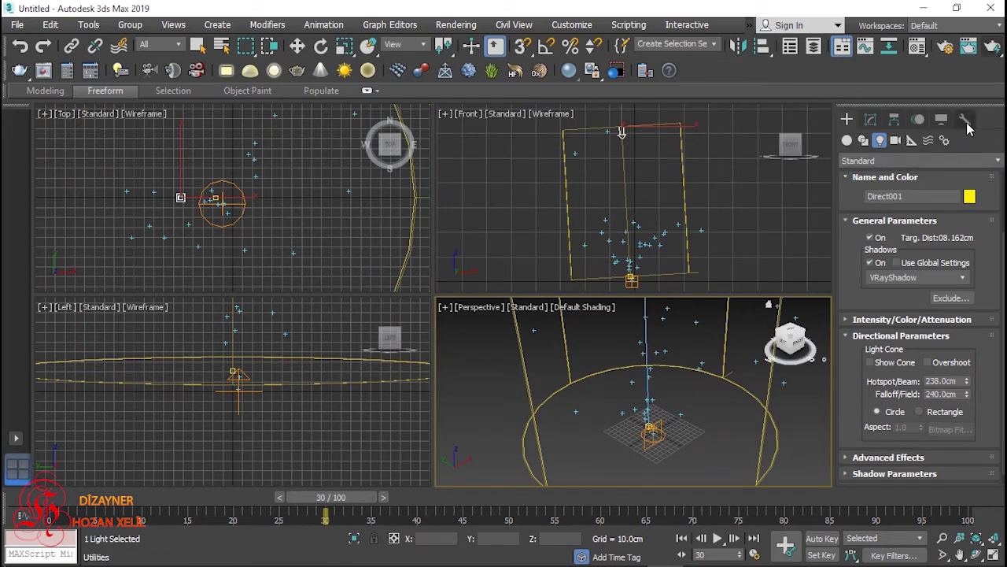
pyautogui.click(993, 49)
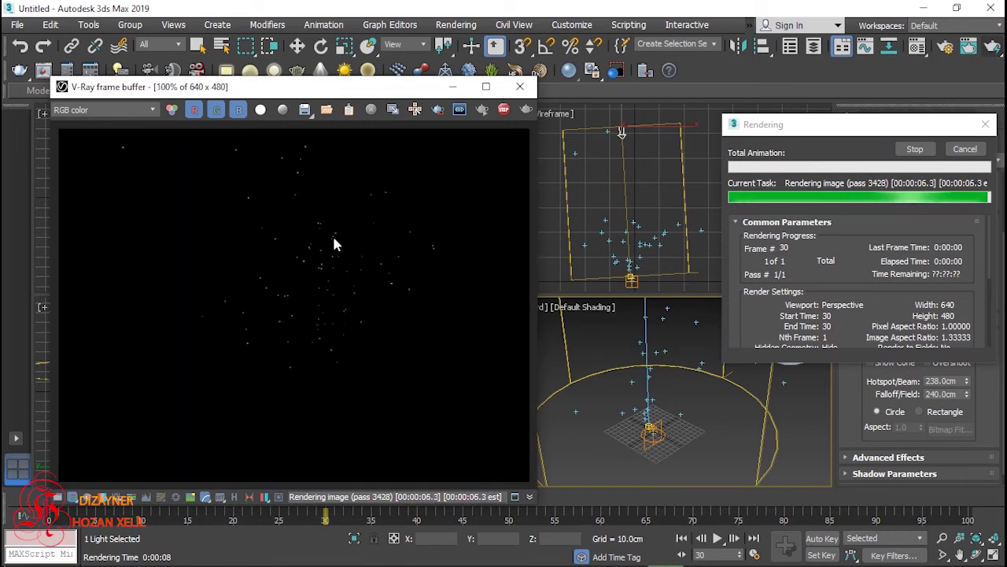
pyautogui.click(519, 86)
pyautogui.click(965, 149)
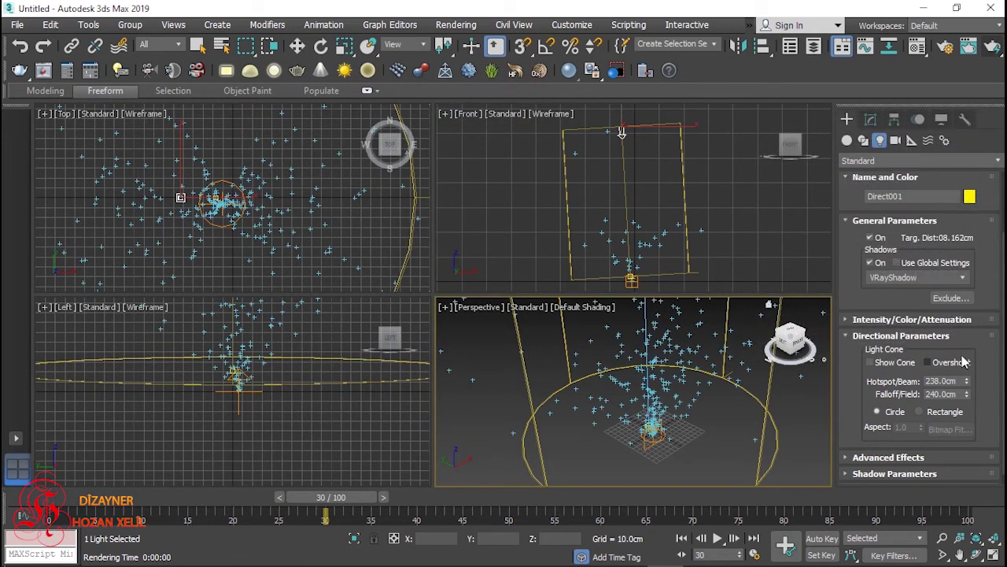
# - Exit light creation and select the Super Spray emitter in the Modify panel
pyautogui.rightClick(670, 401)
pyautogui.click(653, 431)
pyautogui.click(871, 119)
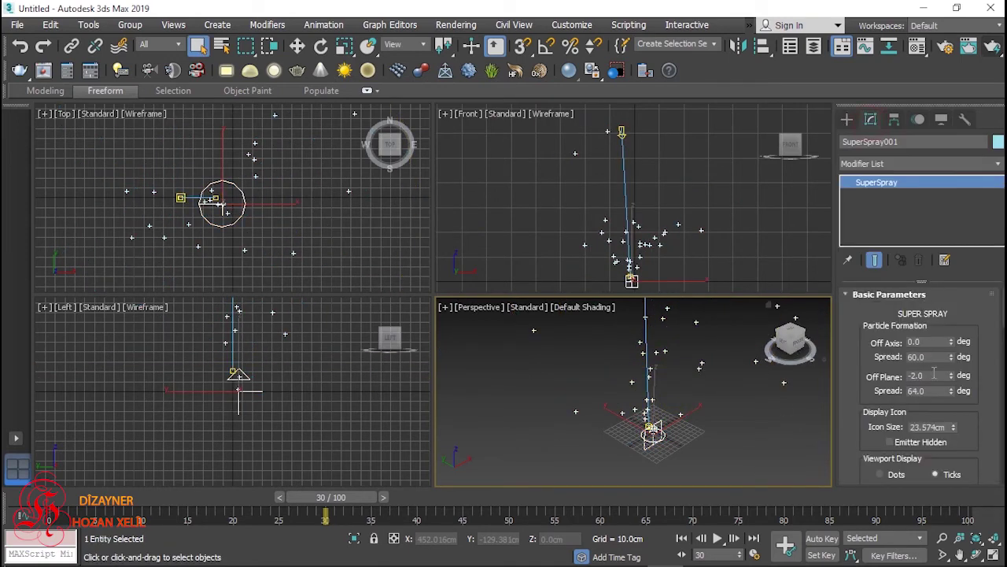
# - Raise the particle Size to 3.581cm and re-render frame 30 in V-Ray
pyautogui.moveTo(957, 420); pyautogui.dragTo(971, 162)
pyautogui.moveTo(971, 399); pyautogui.dragTo(971, 320)
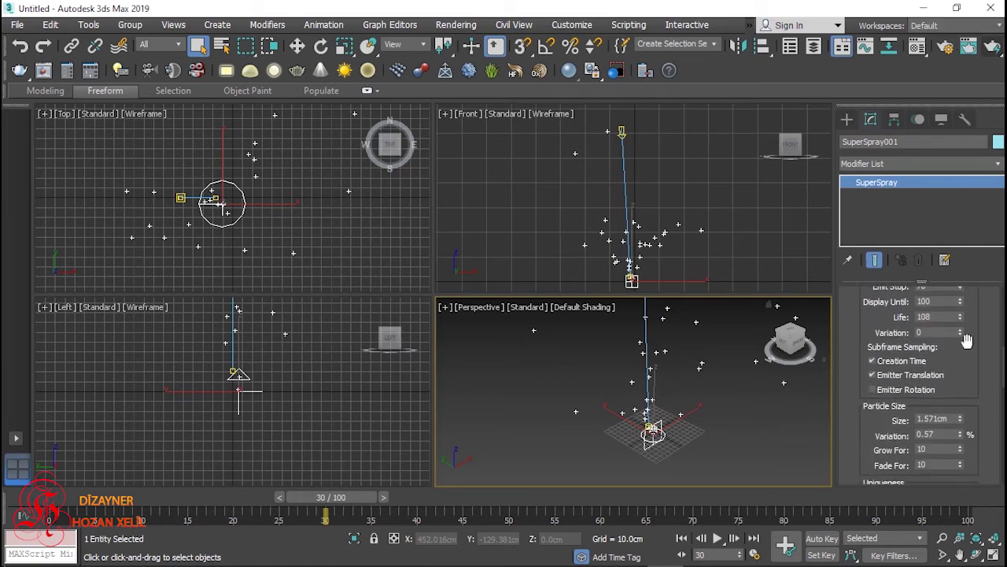
pyautogui.moveTo(965, 357); pyautogui.dragTo(971, 307)
pyautogui.moveTo(962, 351); pyautogui.dragTo(961, 336)
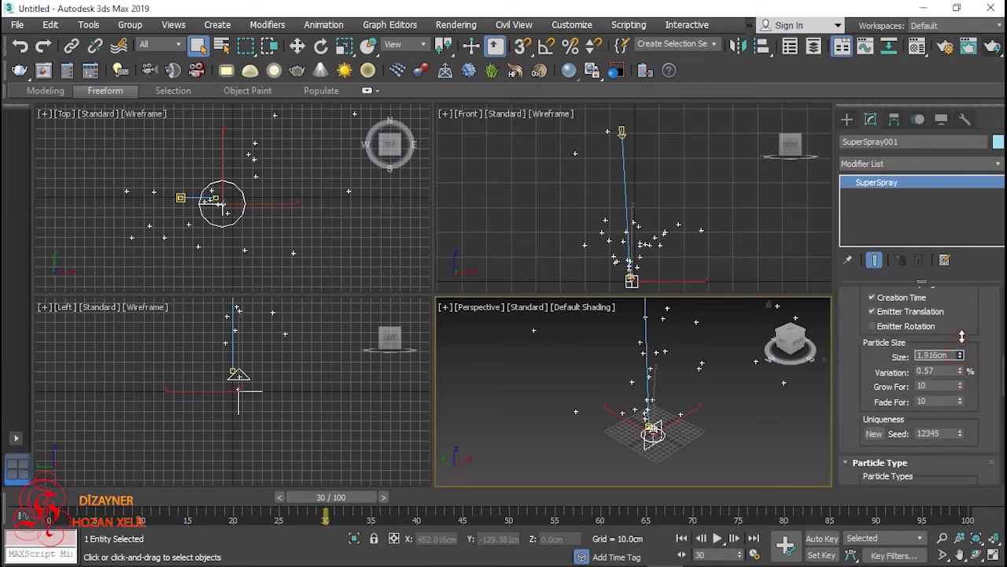
pyautogui.click(992, 47)
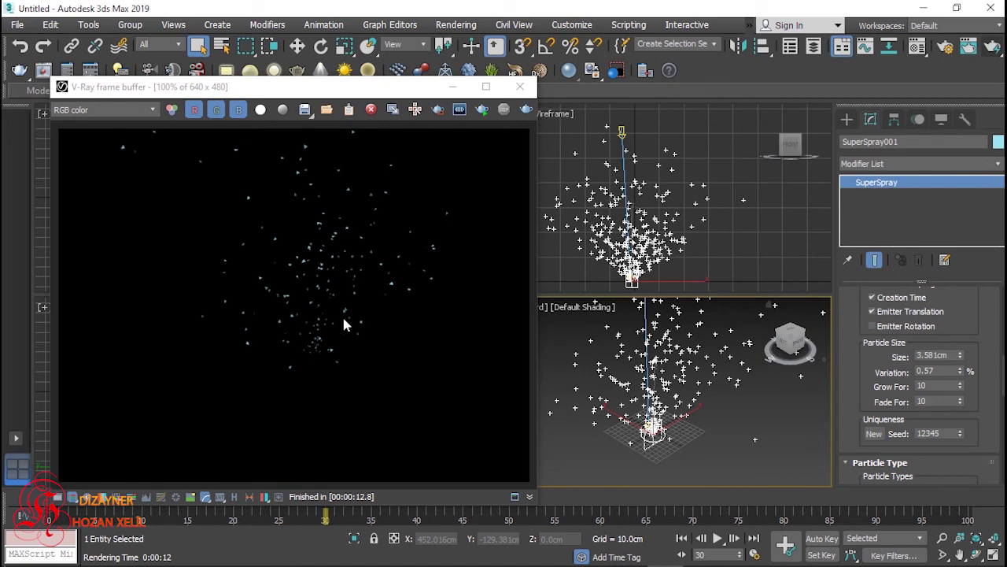
pyautogui.click(520, 87)
pyautogui.scroll(2, 653, 432)
pyautogui.scroll(2, 634, 425)
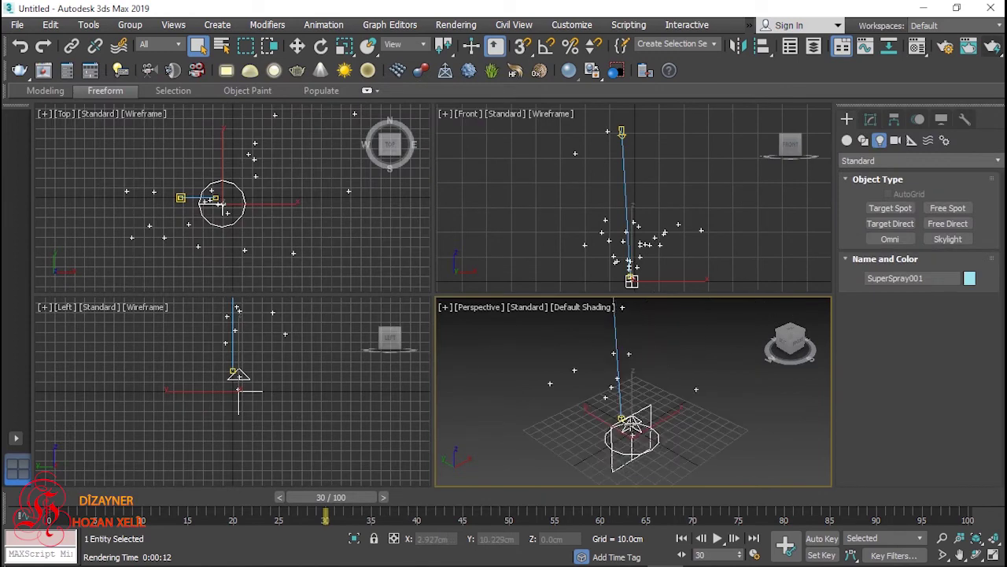